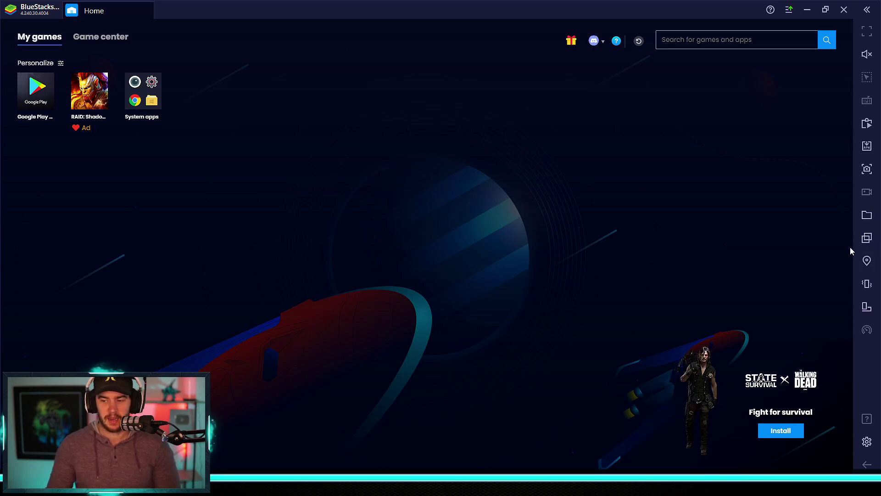
Step: Start a fresh Nougat 64-bit instance, check CPU and RAM options, then cancel and close the manager
click(867, 239)
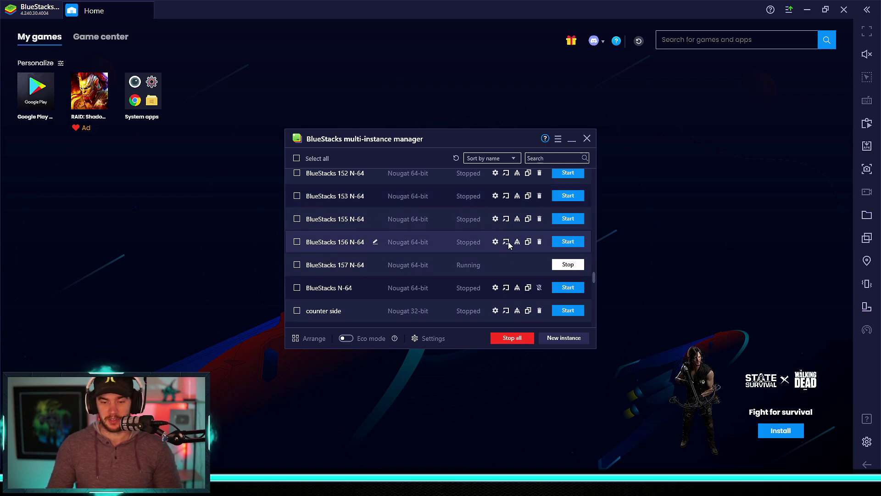
click(544, 340)
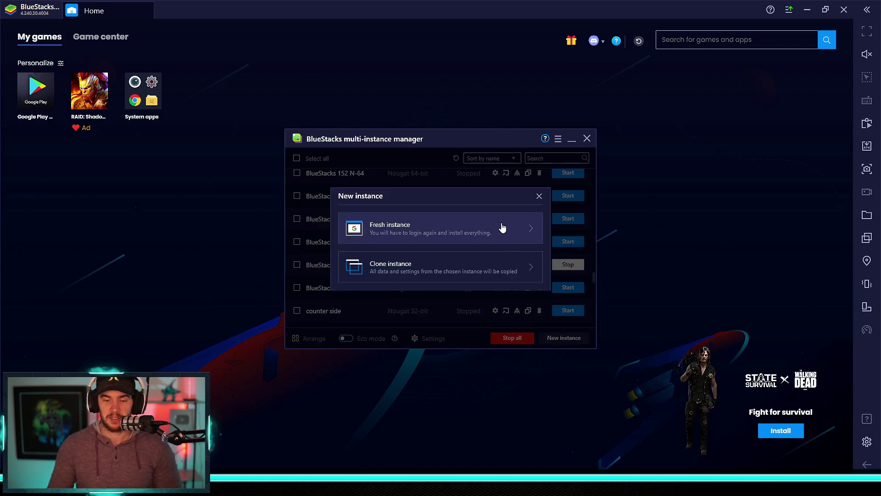
click(486, 236)
click(489, 246)
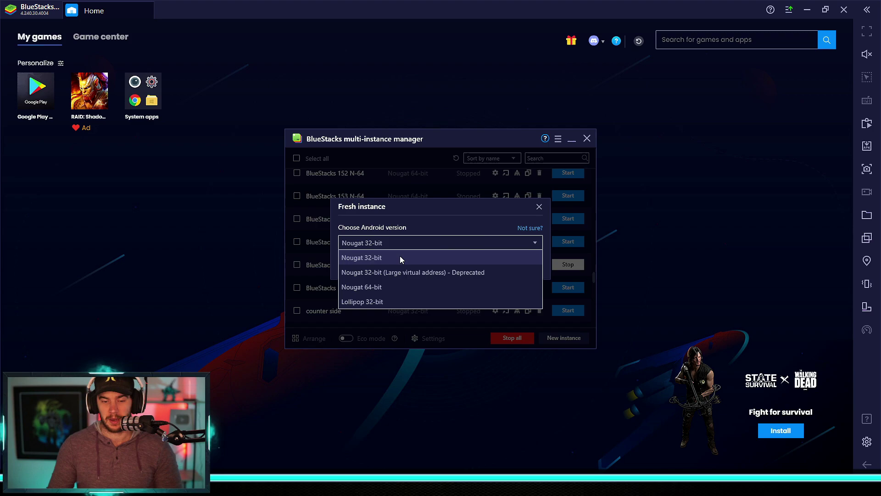
click(404, 289)
click(522, 266)
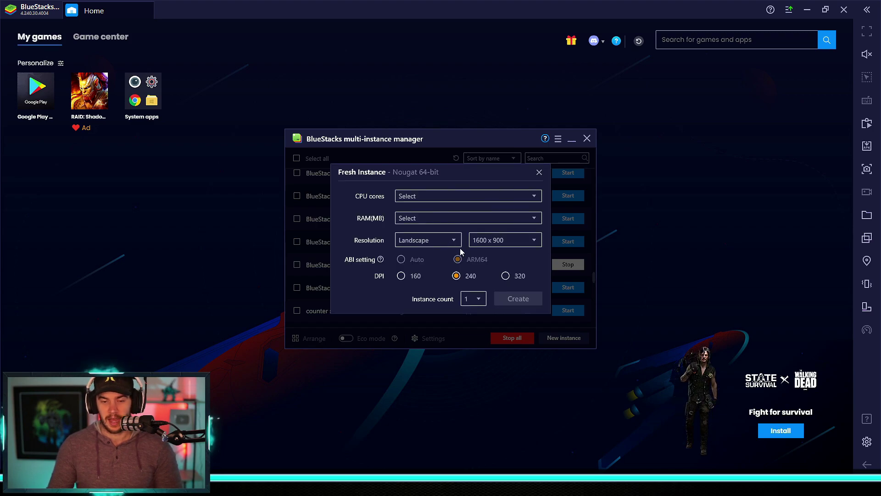
click(469, 198)
click(469, 198)
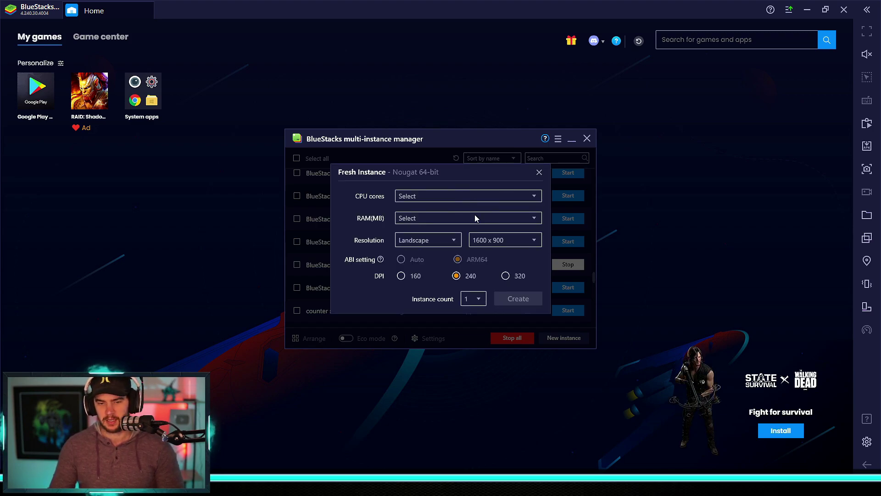
click(484, 219)
click(503, 218)
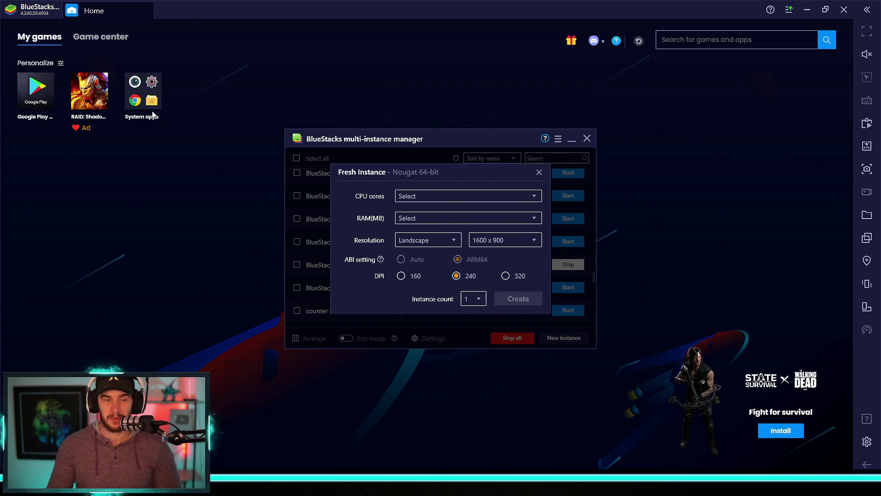
click(536, 176)
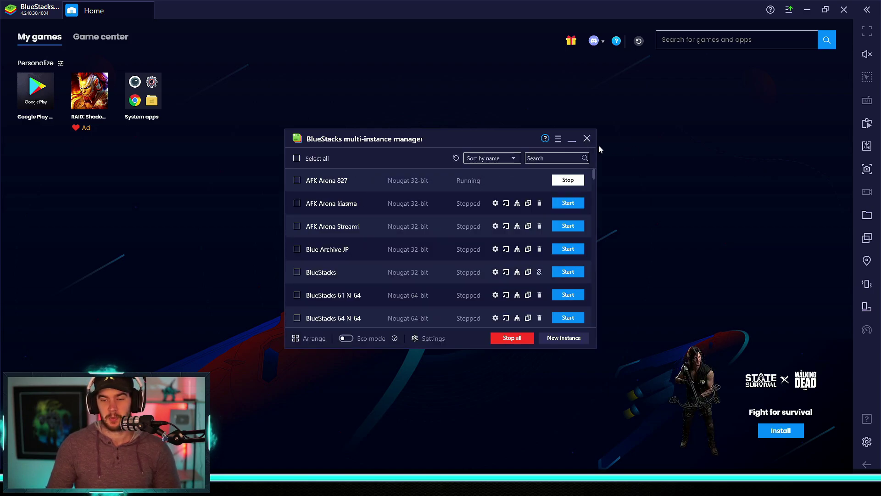
click(588, 138)
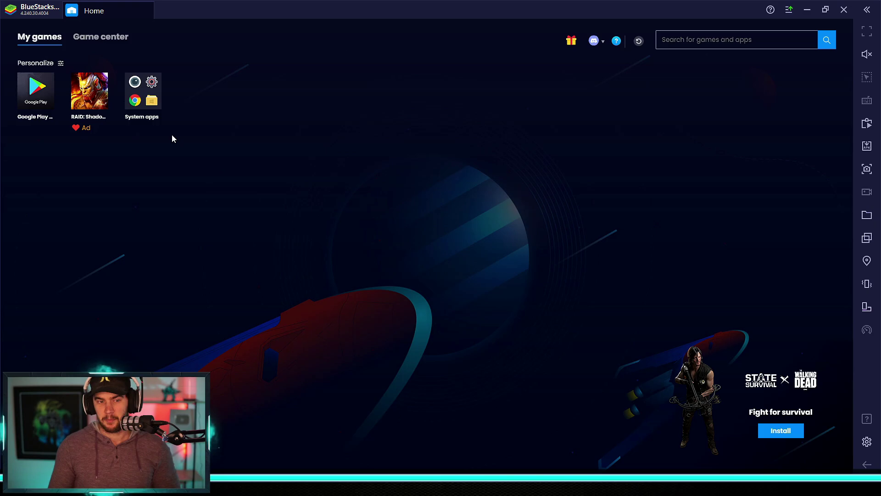
Step: Launch the Browser from System apps and go to the pasted shortened offer link
click(143, 97)
click(451, 214)
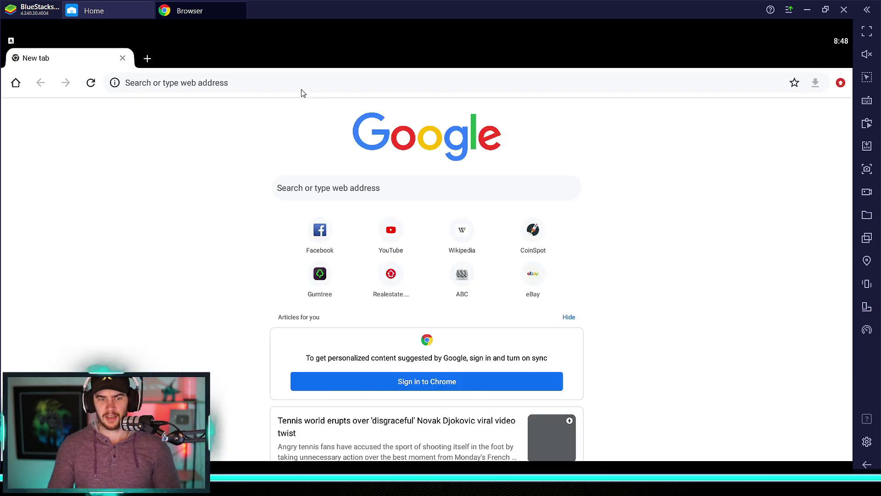
click(387, 92)
text(https://l.linklyhq.com/l/UK4N)
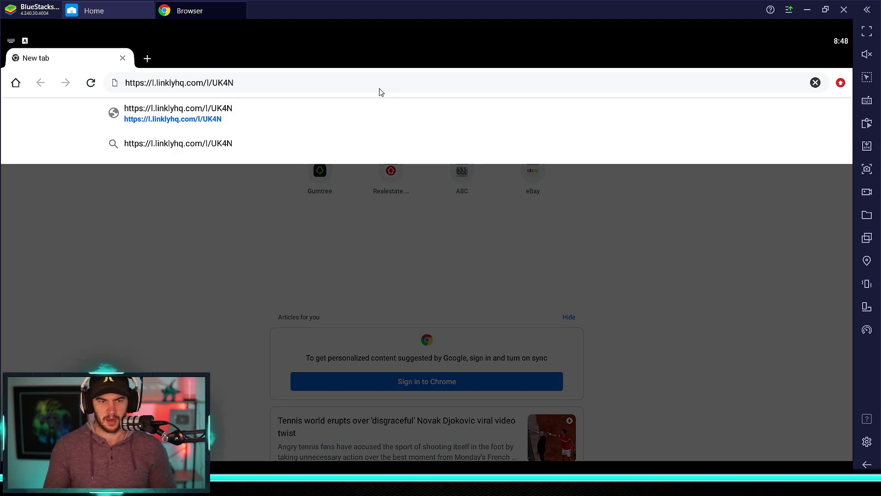
key(Return)
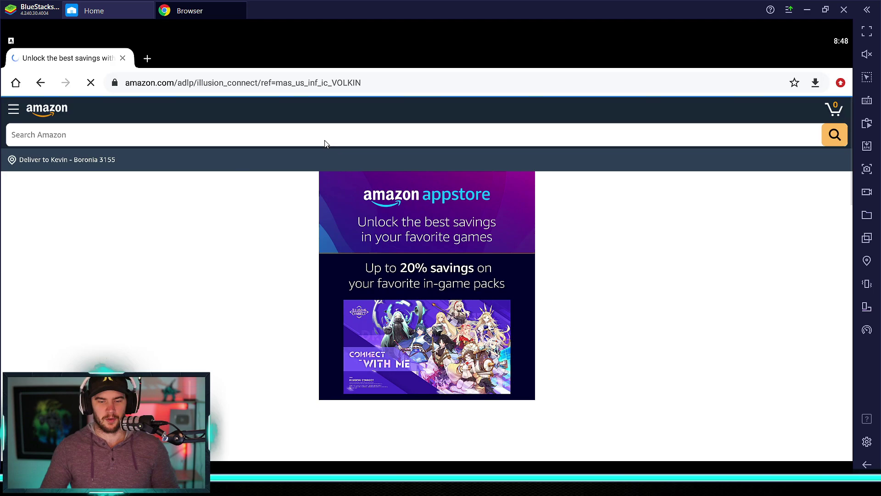
scroll(459, 283, down, 7)
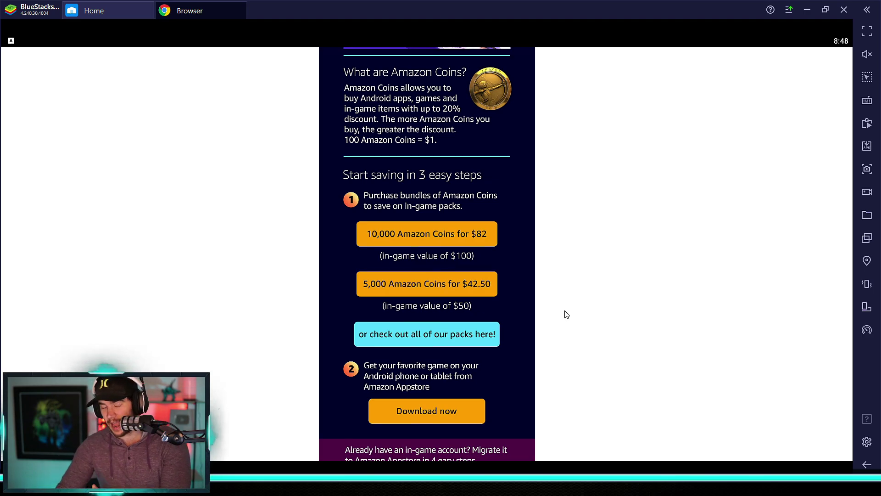
scroll(495, 262, down, 3)
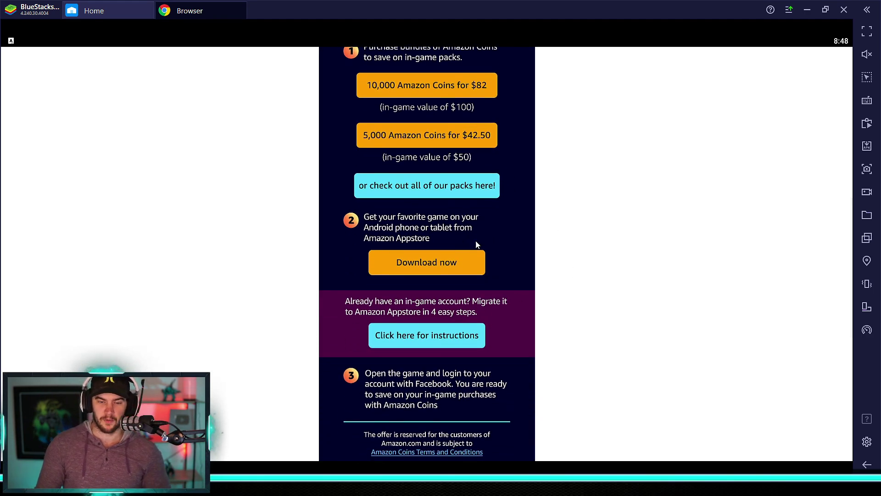
Step: Open the Appstore download page, download the Amazon Appstore installer, and review the install steps
click(453, 267)
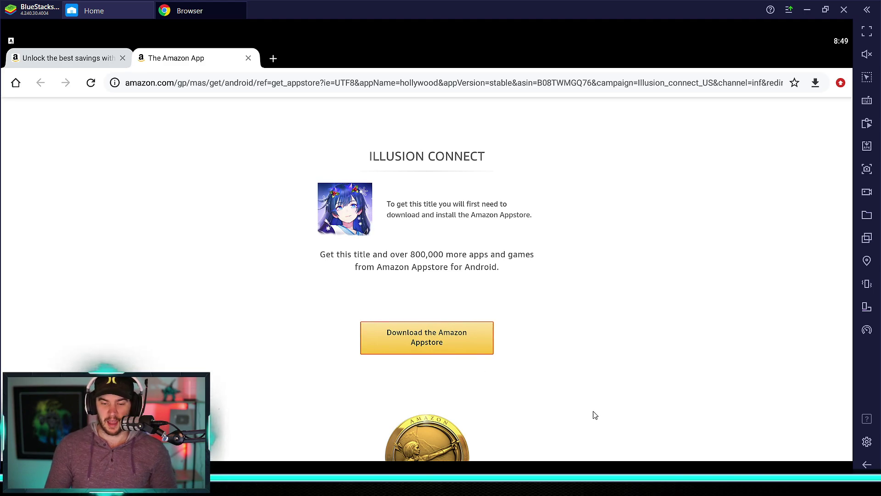
click(458, 335)
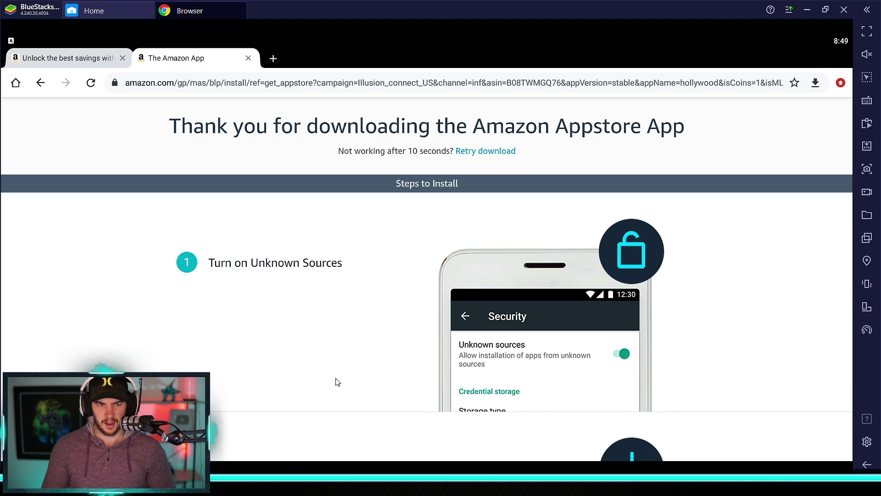
drag(399, 331, 381, 241)
scroll(388, 279, up, 1)
scroll(414, 314, down, 10)
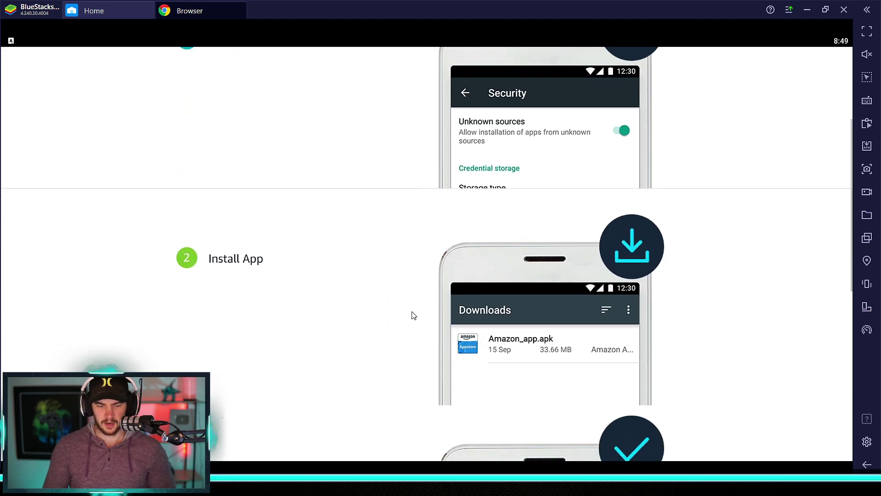
scroll(386, 245, up, 15)
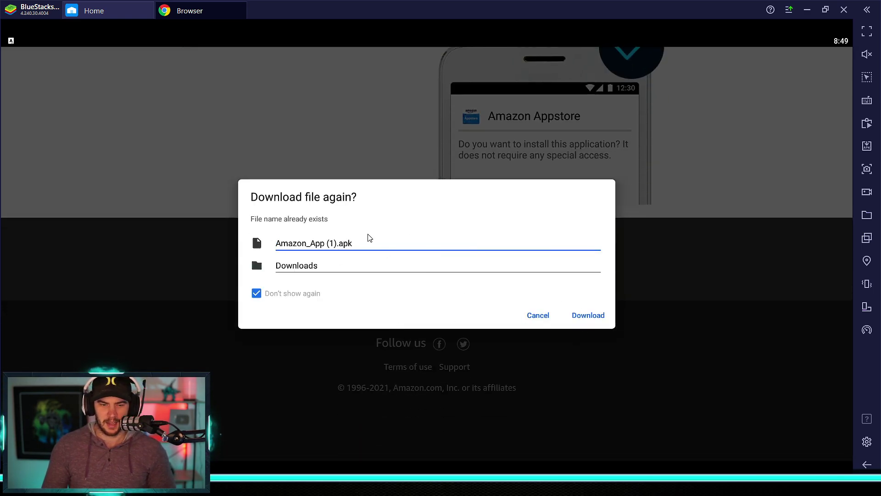
Step: Download and keep Amazon_App (1).apk, then install the Amazon Appstore from it
click(599, 316)
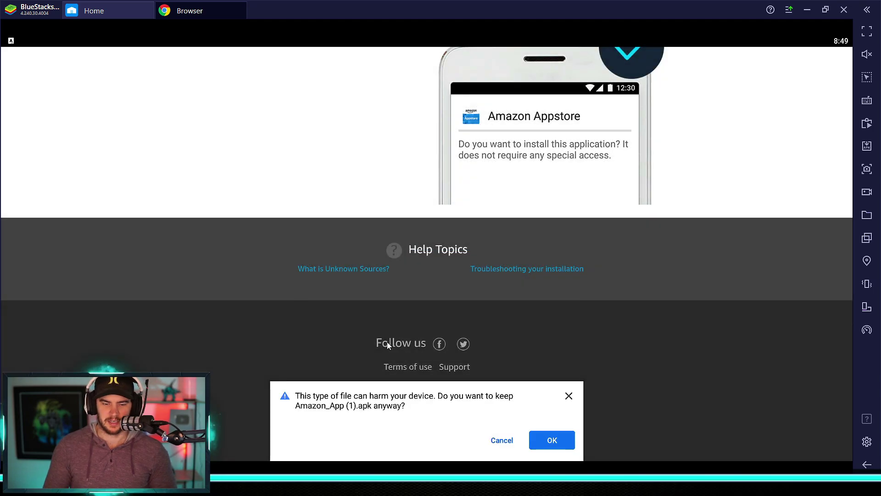
click(552, 442)
click(387, 447)
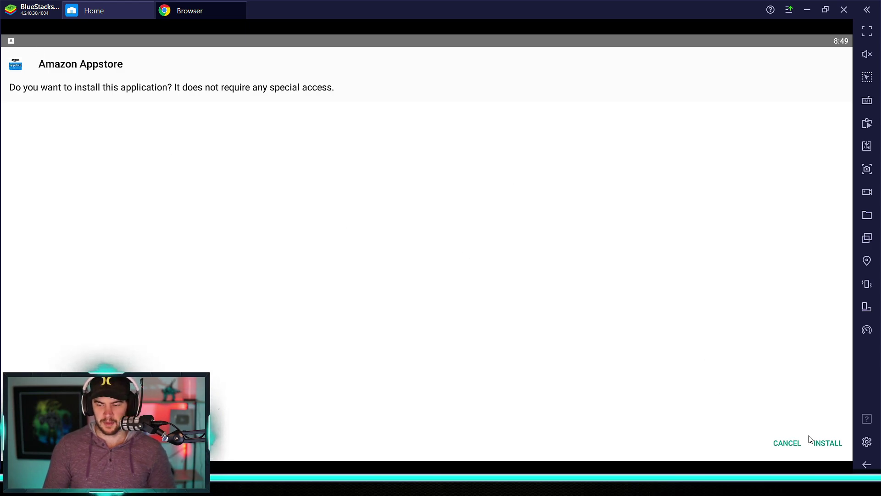
click(822, 444)
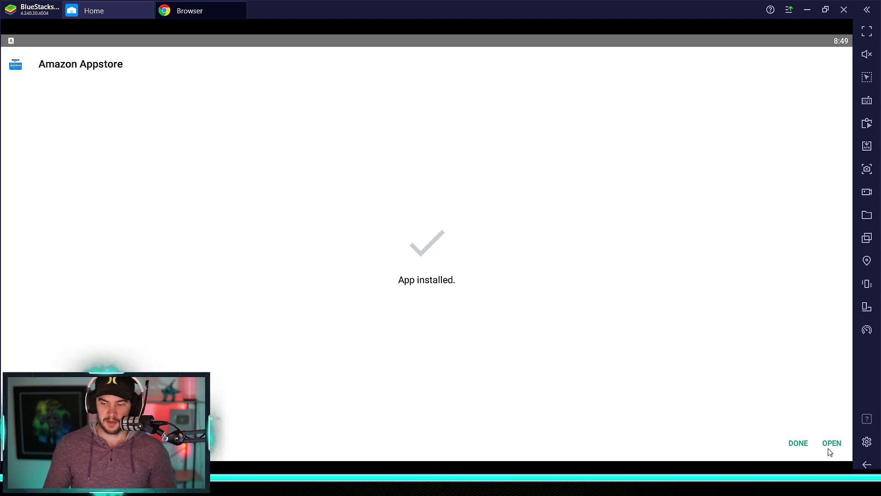
click(799, 443)
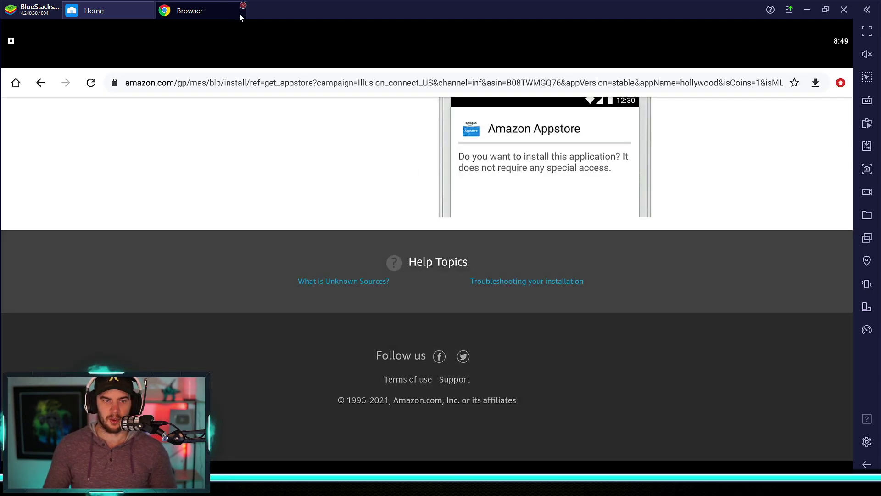
Step: Return to the BlueStacks home screen, dismiss the System apps popup, and launch Amazon Appstore
click(112, 10)
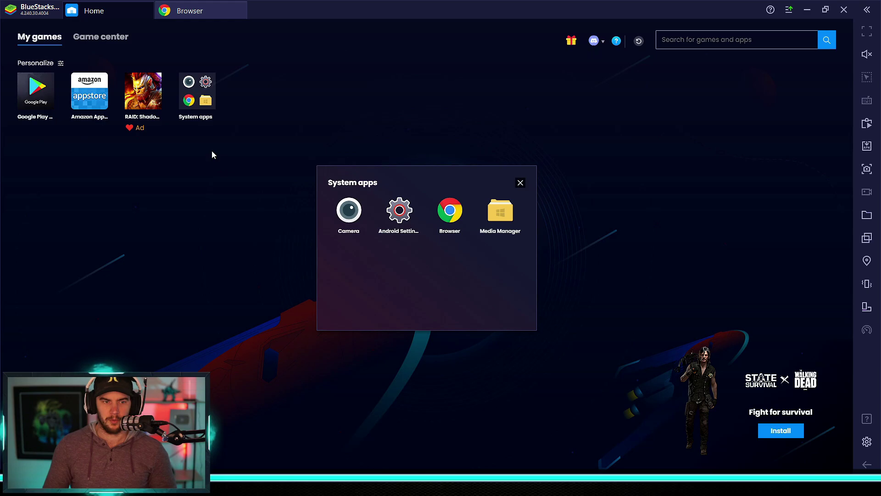
click(521, 183)
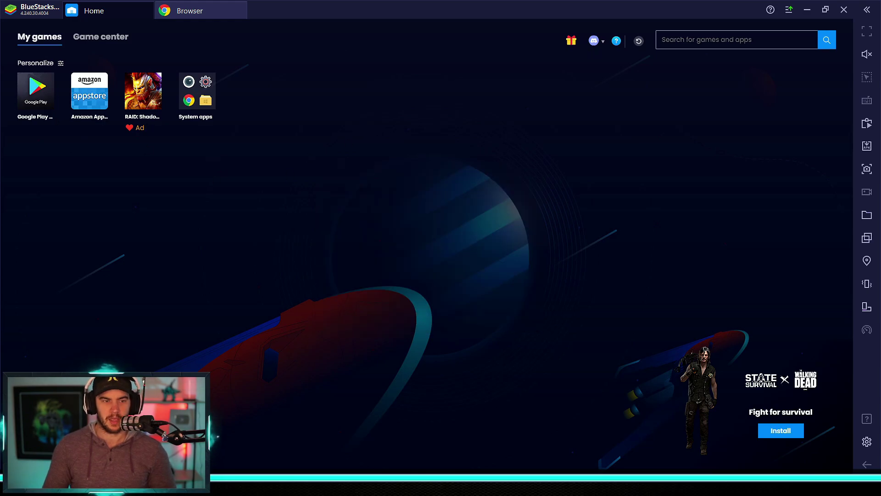
click(96, 107)
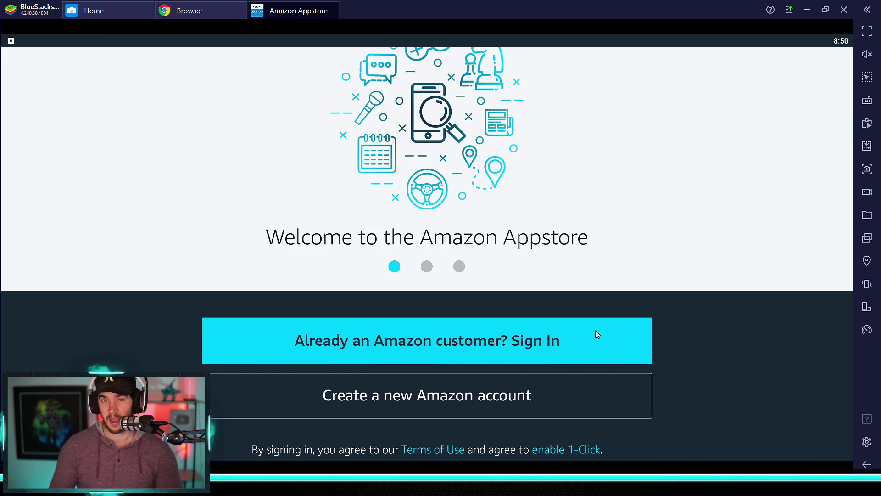
Step: Sign in with an existing Amazon account, install Illusion Connect, and return to its Appstore page
click(534, 334)
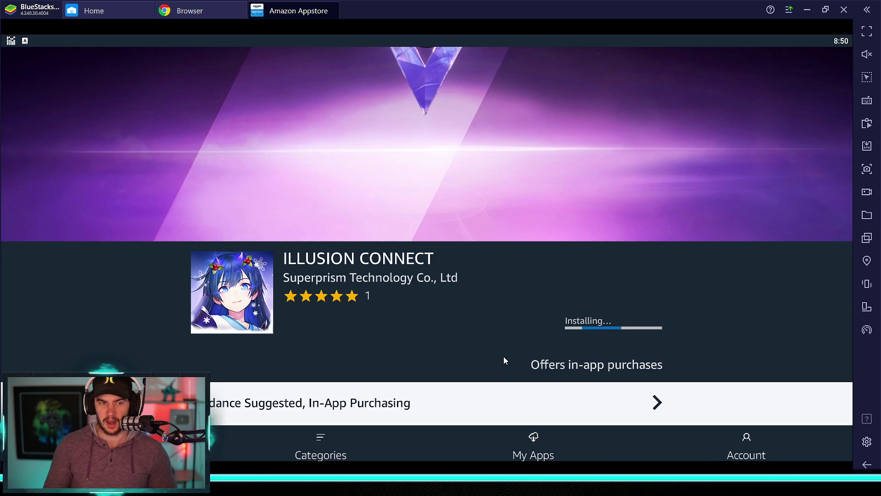
scroll(504, 356, up, 3)
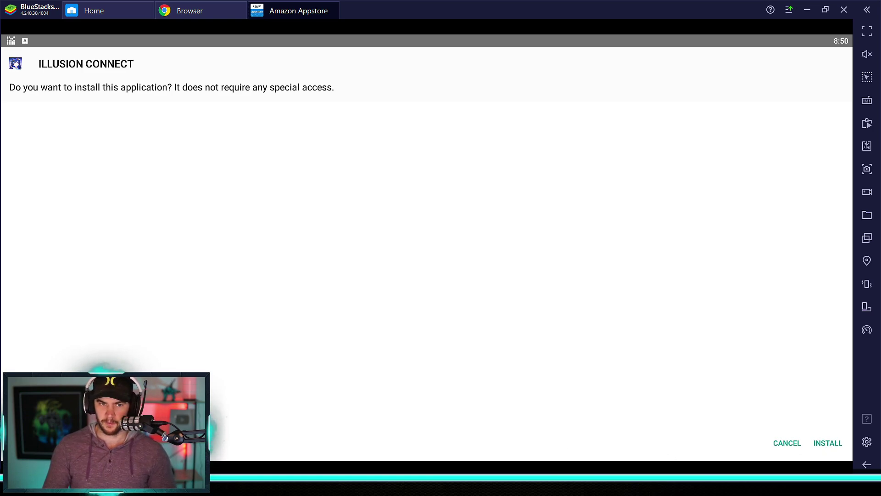
click(827, 444)
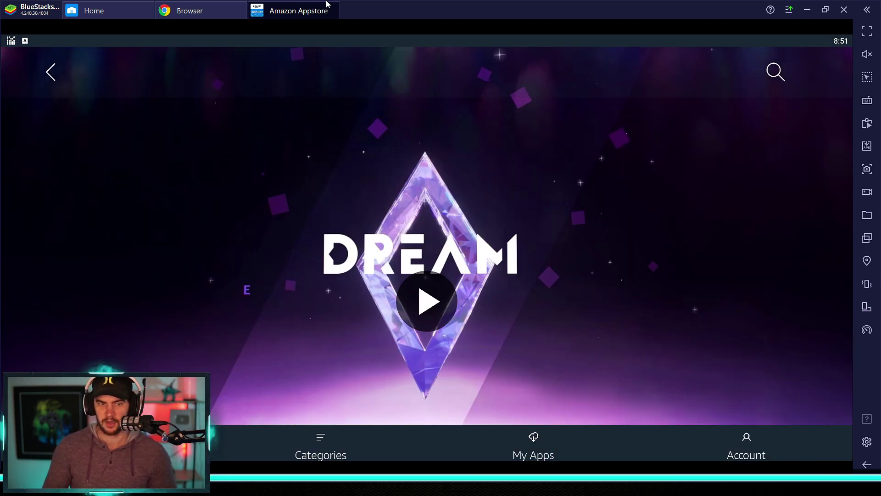
click(116, 10)
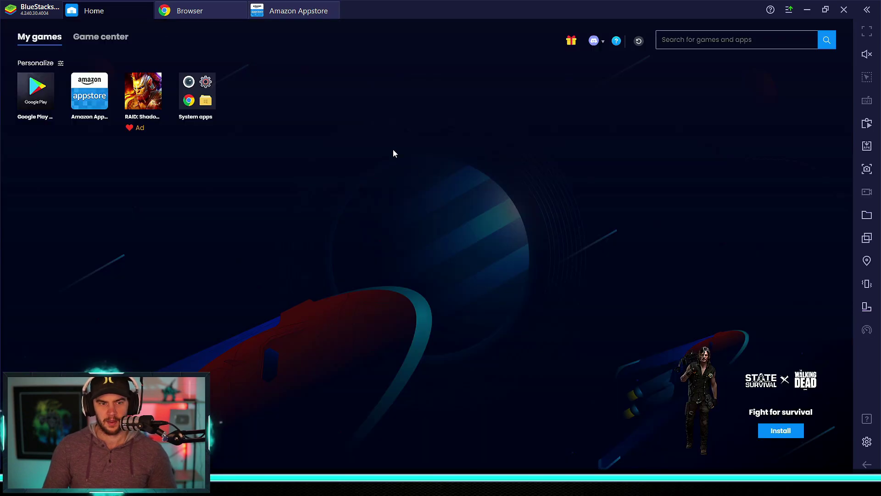
click(285, 14)
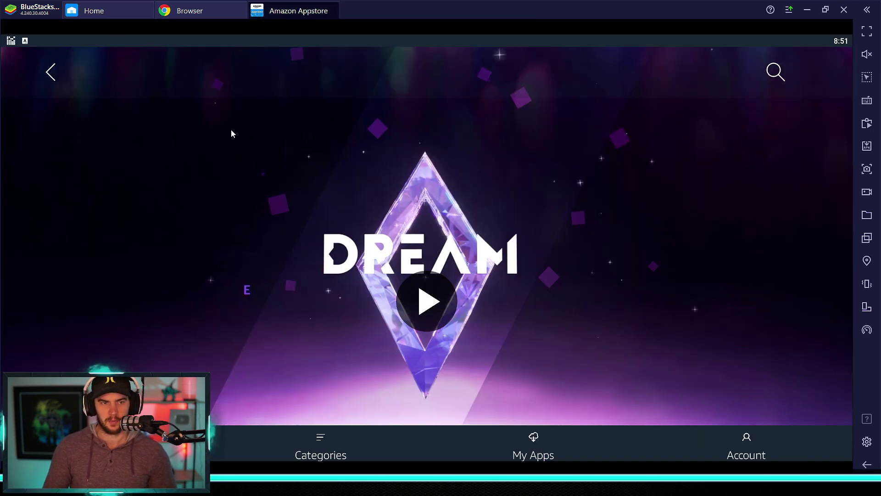
scroll(579, 239, down, 3)
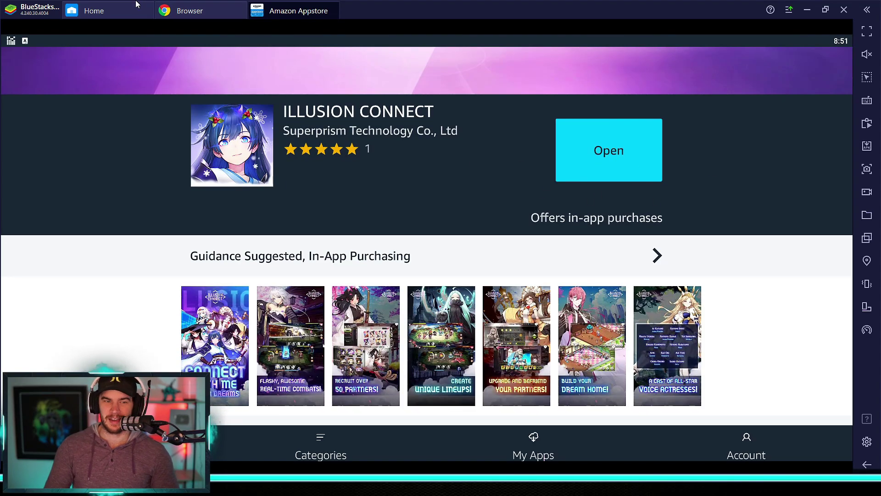
Step: Find Illusion Connect under My games on the home screen, then reopen its Appstore page
click(117, 3)
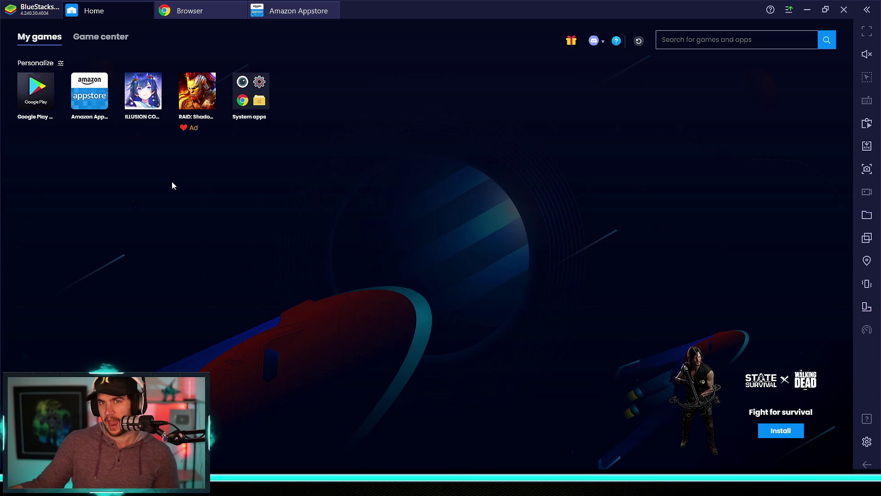
click(149, 99)
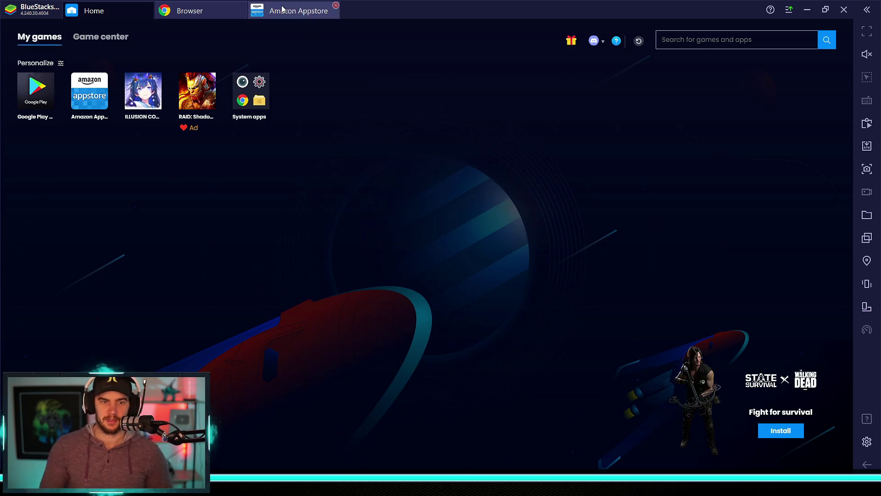
Step: Open Illusion Connect and press Enter at the title screen to Start Game on US1-Frantiva
click(603, 155)
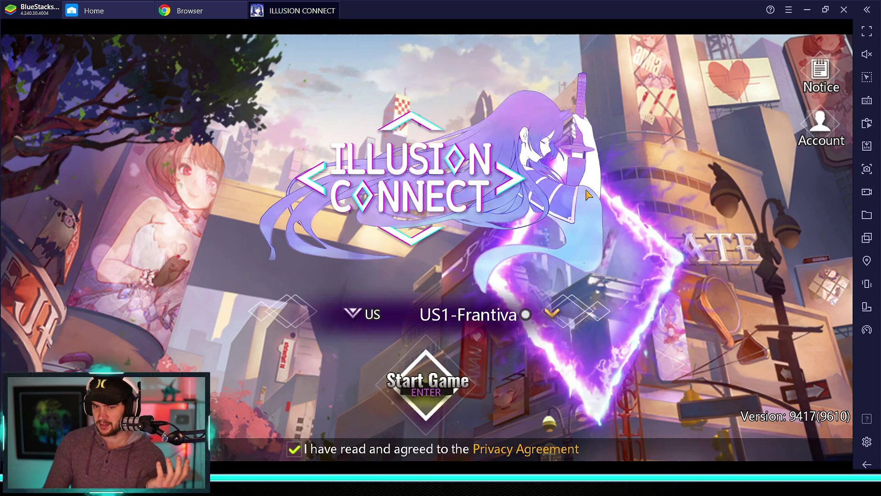
key(Return)
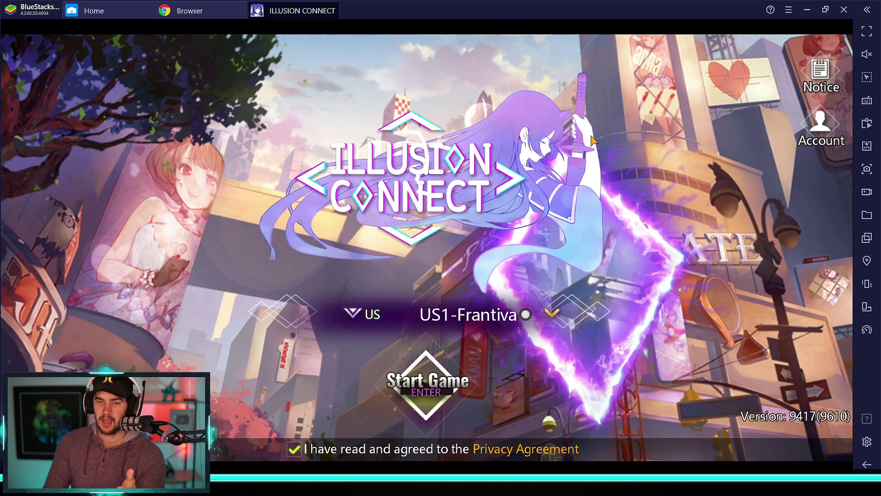
Step: Go back to the browser's Illusion Connect coins offer and open the full Amazon Coins packs list
click(215, 11)
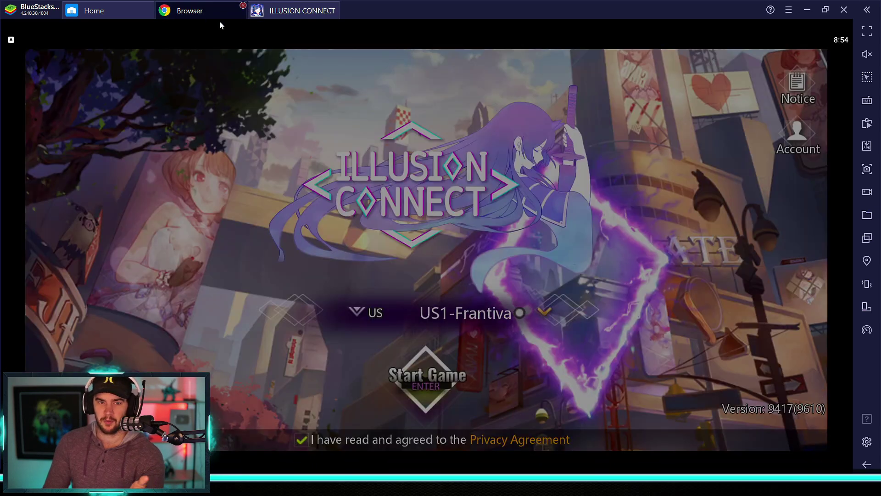
click(91, 58)
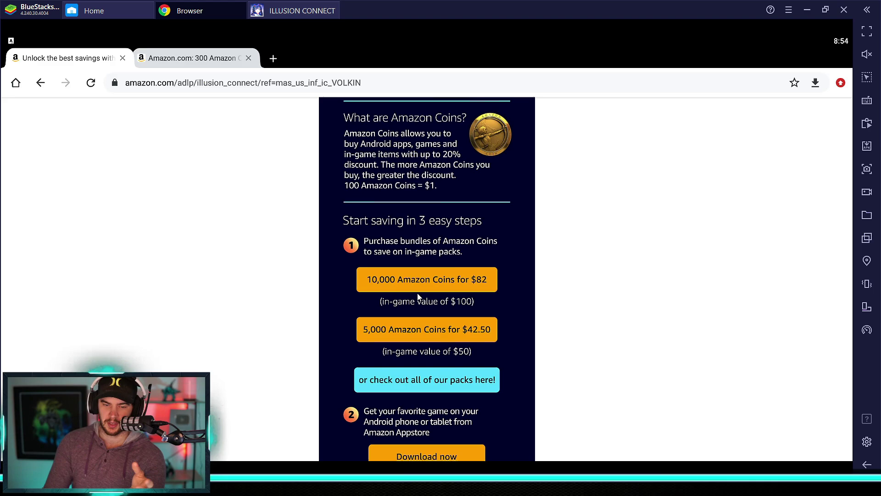
click(431, 377)
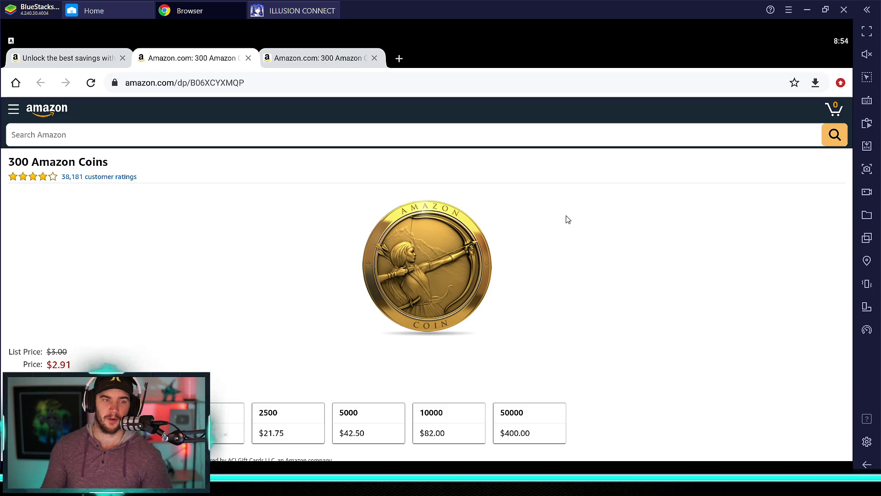
Step: Open Amazon Appstore and search for 'clash', replacing an initial 'marvel' query
click(115, 9)
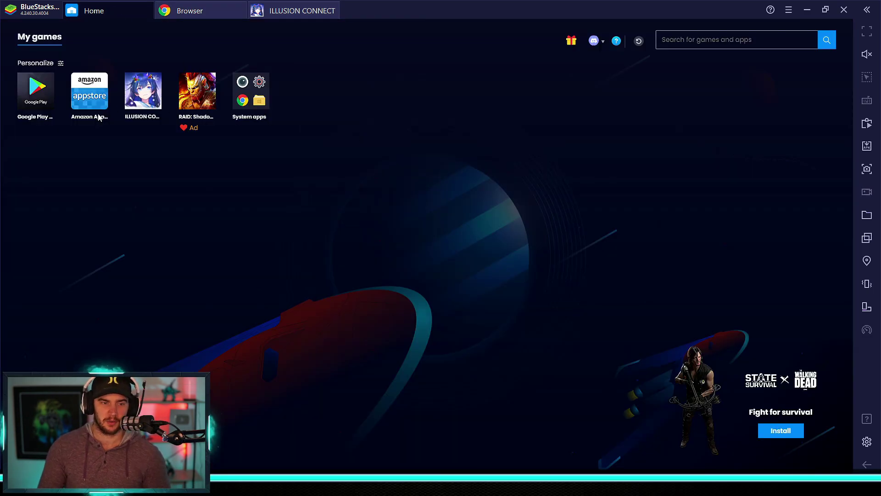
click(79, 92)
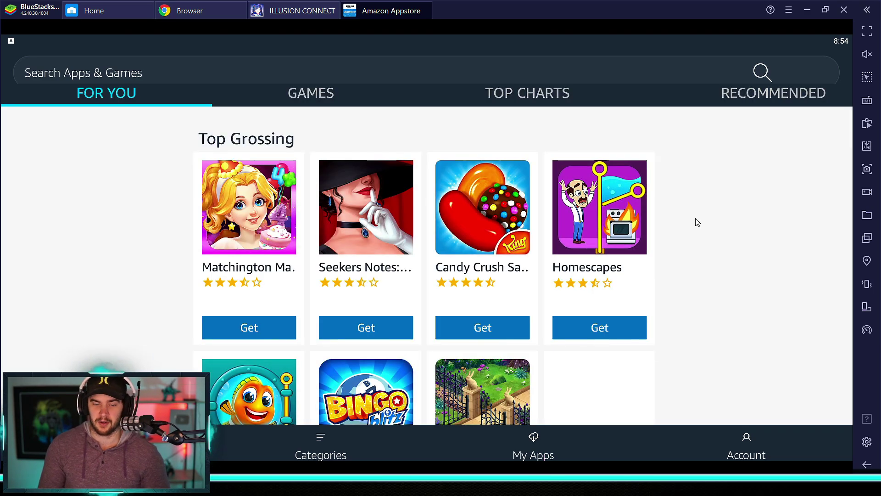
scroll(492, 308, down, 3)
scroll(640, 345, up, 3)
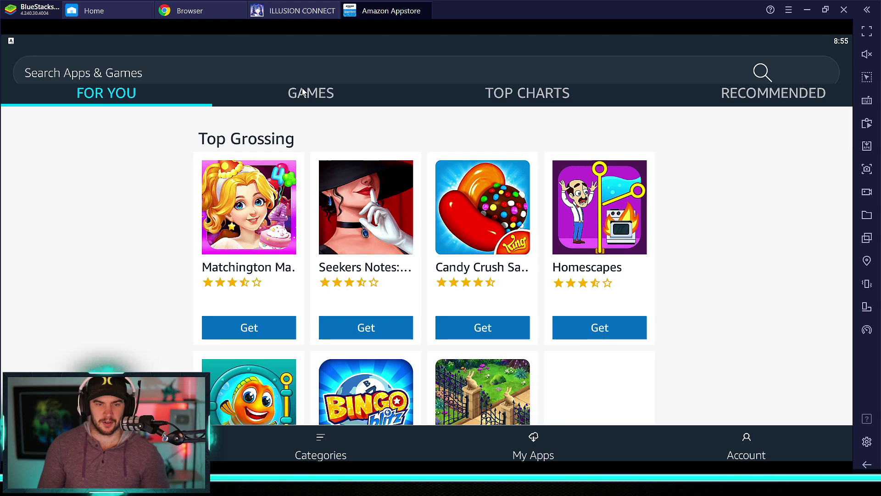
click(327, 73)
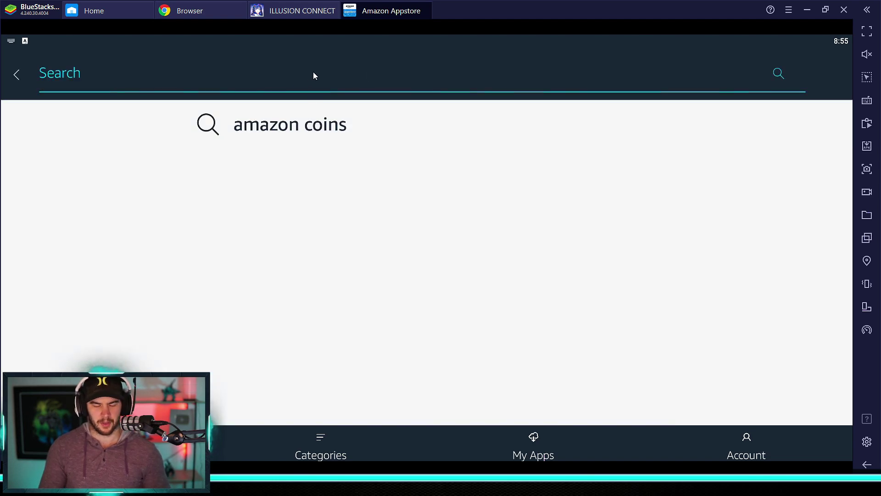
text(marvel)
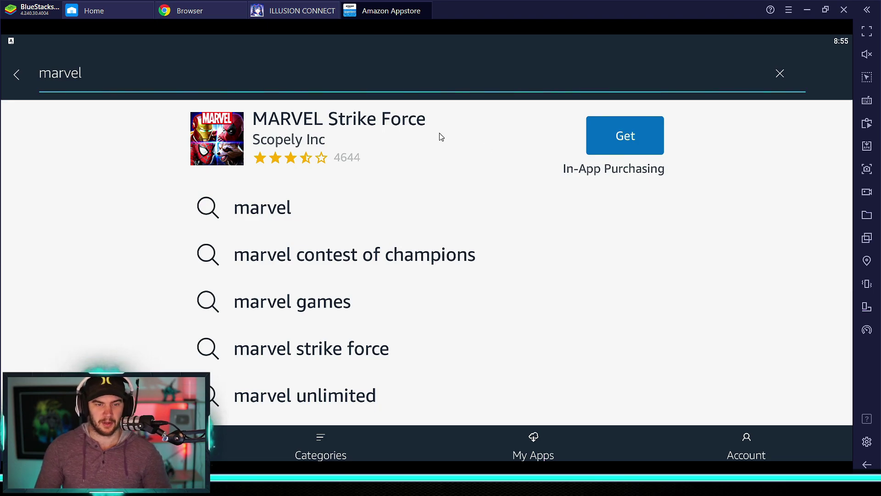
click(148, 70)
key(BackSpace)
key(BackSpace)
key(BackSpace)
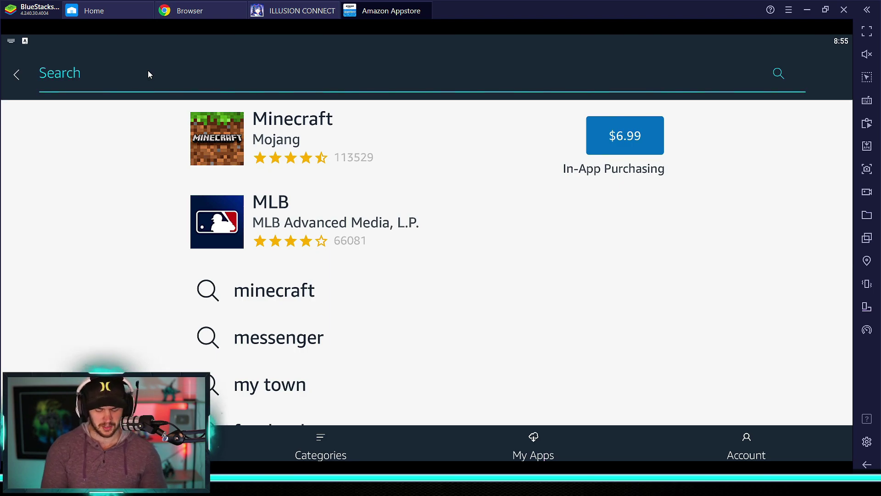
text(clash)
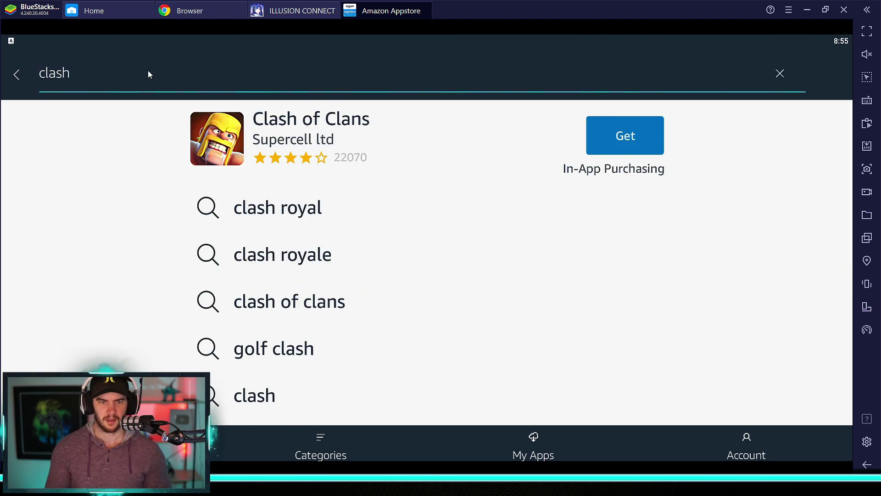